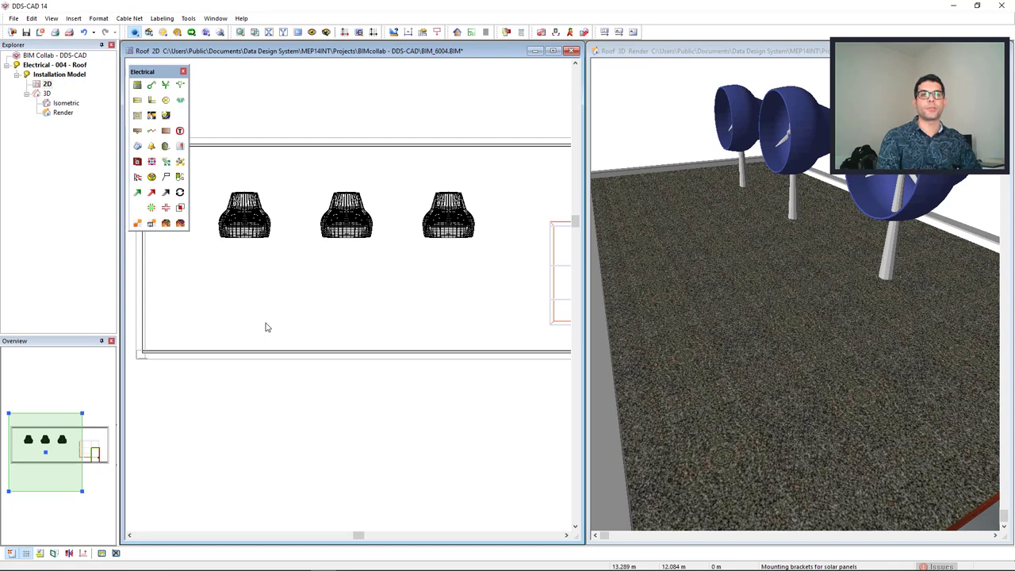
click(180, 223)
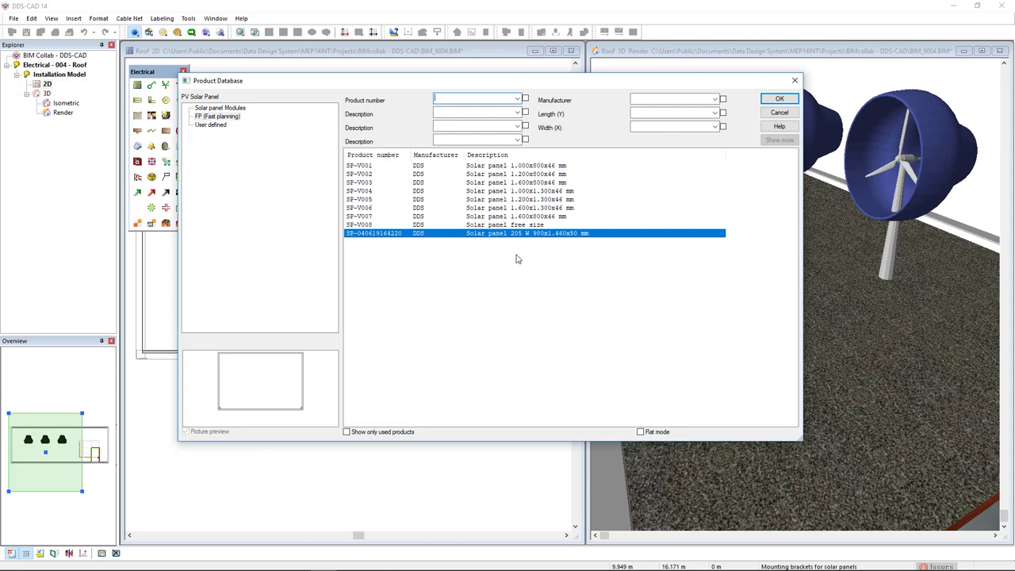
click(780, 100)
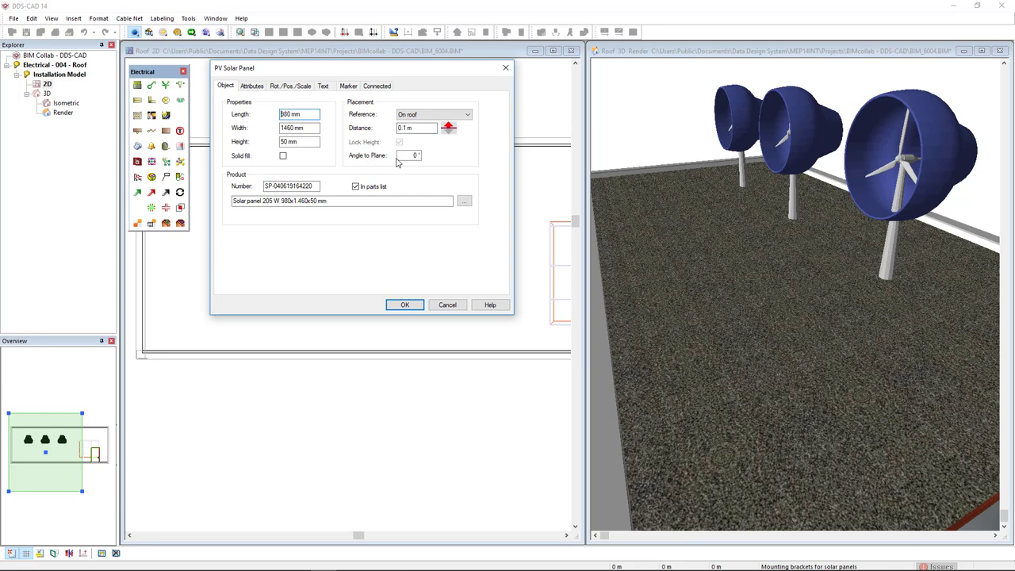
click(404, 156)
click(404, 306)
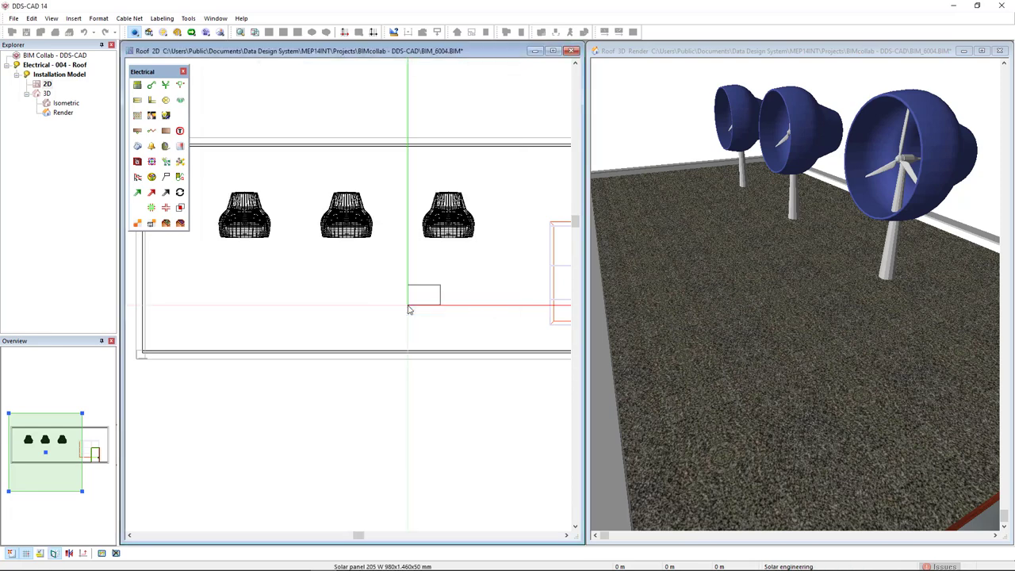
Define a surface by two opposite roof corners and fill it with an 11×6 grid of 66 panels.
right_click(323, 311)
mouse_move(334, 317)
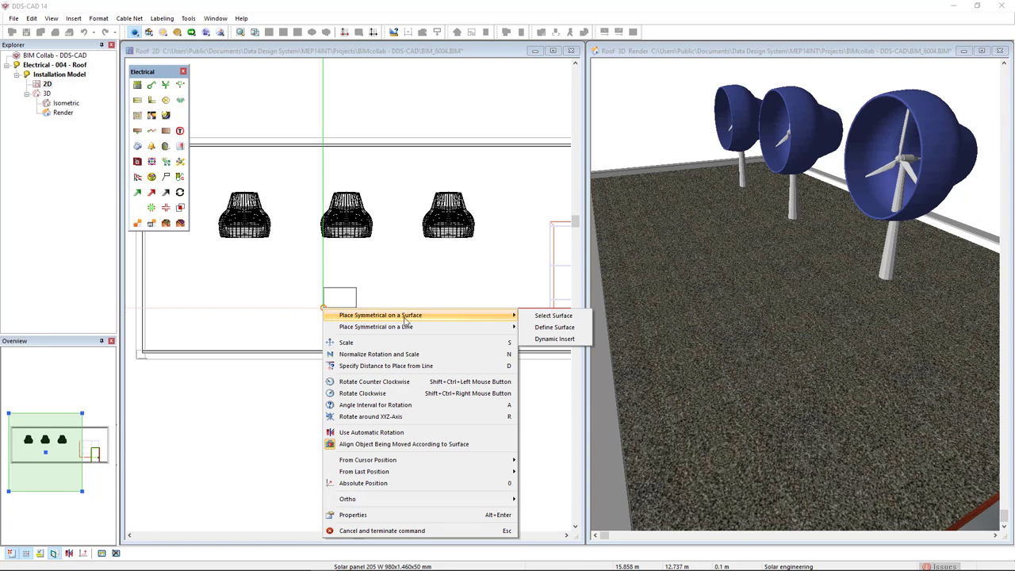
click(555, 328)
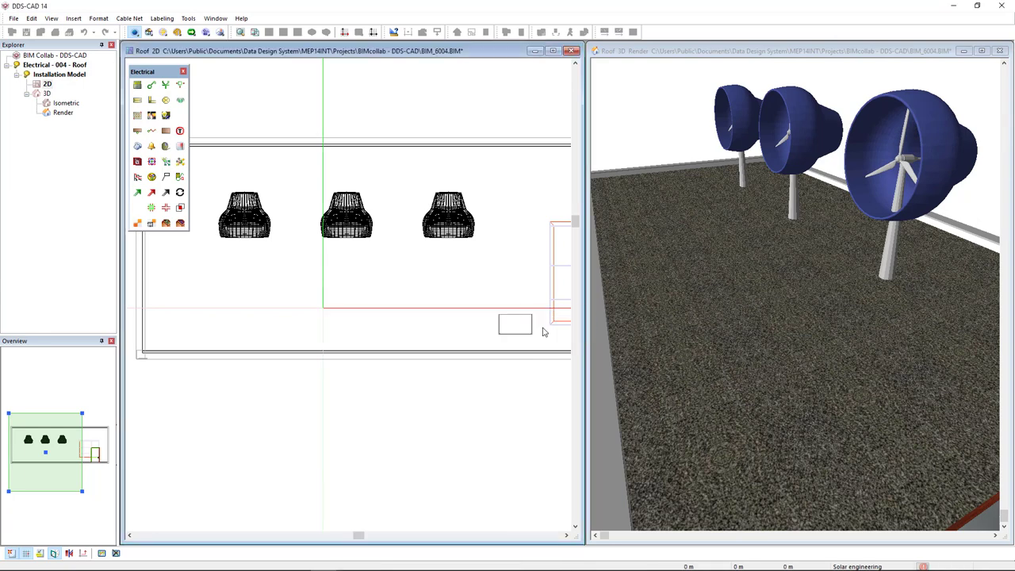
click(142, 352)
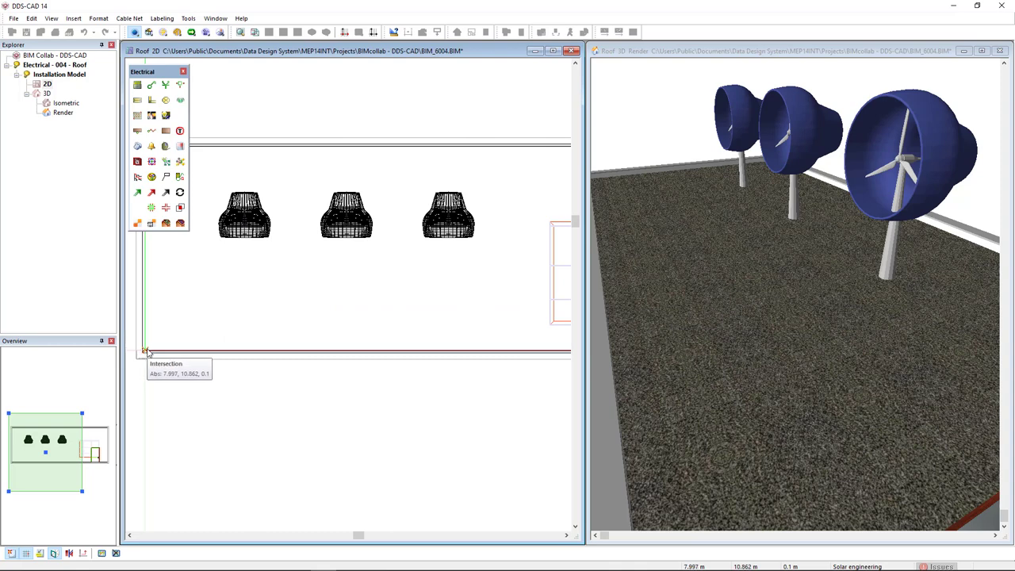
click(511, 217)
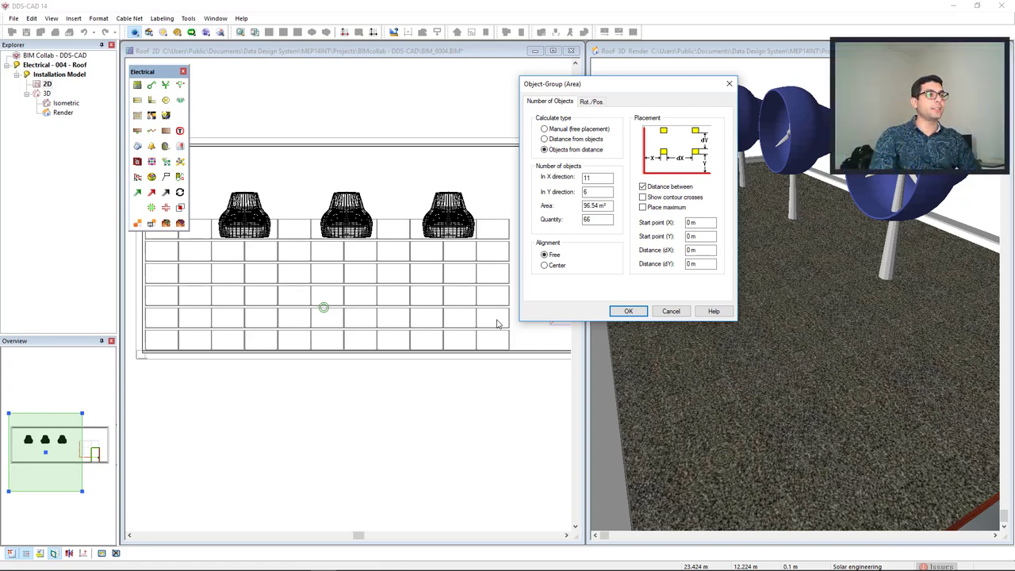
click(624, 311)
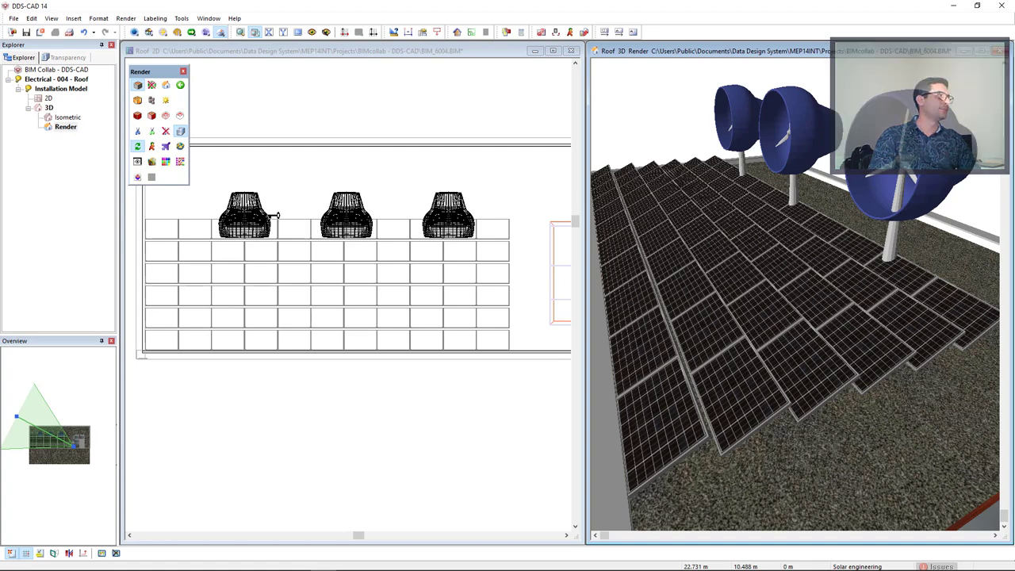
Apply noon sunlight for 21 October and render the 3D view as lines with shadows, selecting the panel grid.
click(167, 100)
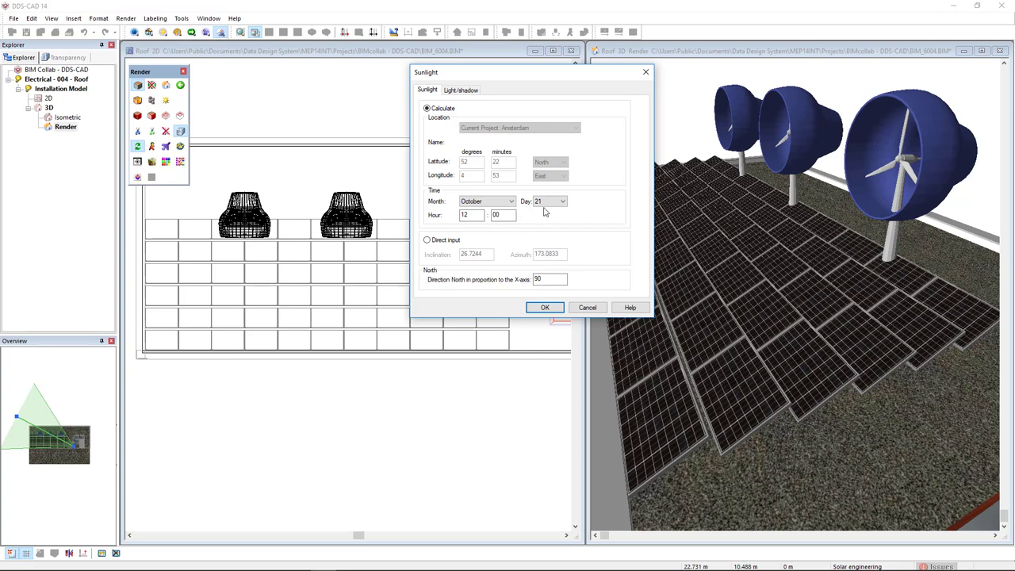
click(547, 306)
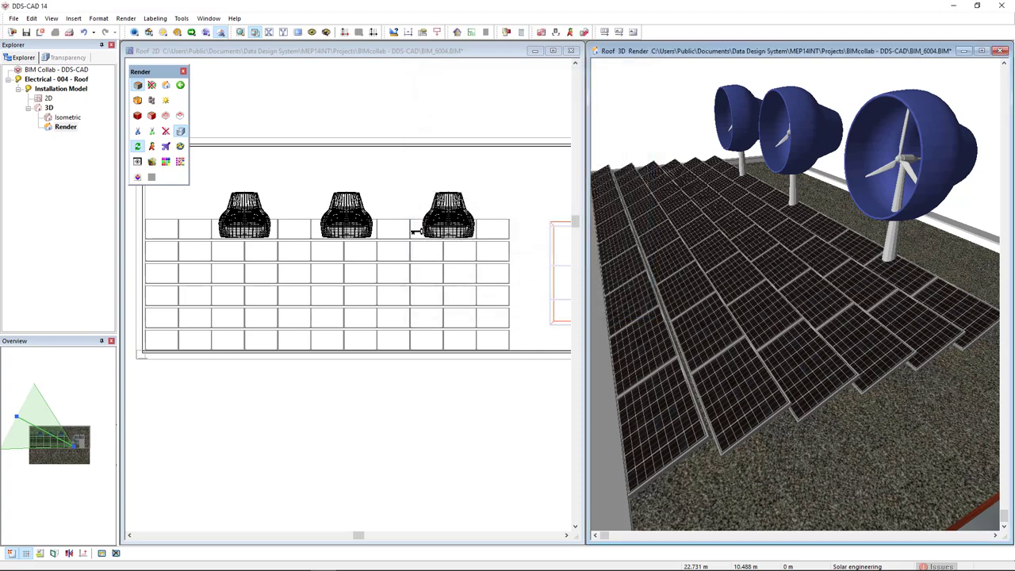
click(151, 101)
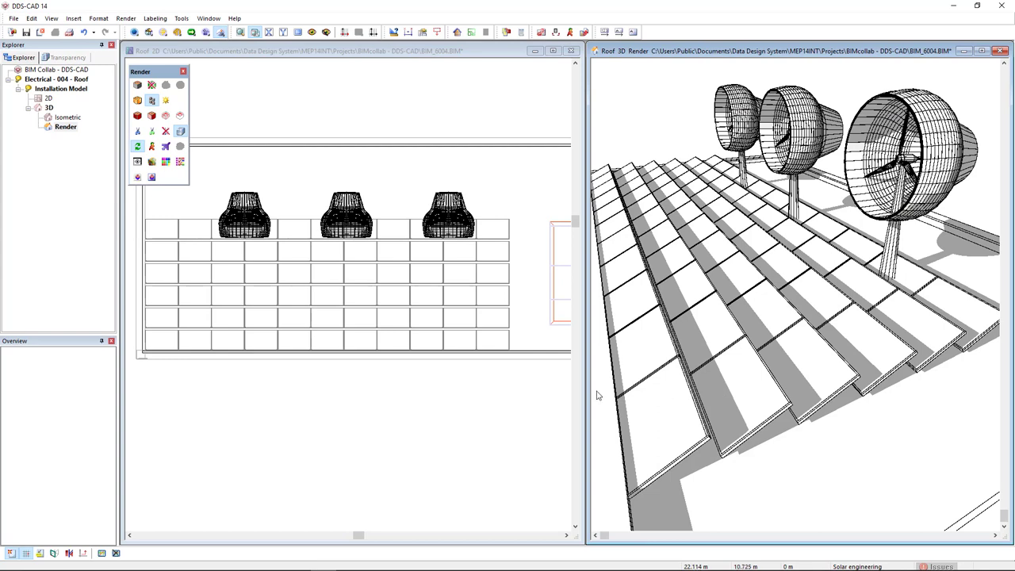
click(510, 361)
Set the panel group's start point to X 1 m, Y 0.7 m with 0.8 m row spacing, giving three rows of ten.
click(510, 347)
double_click(510, 347)
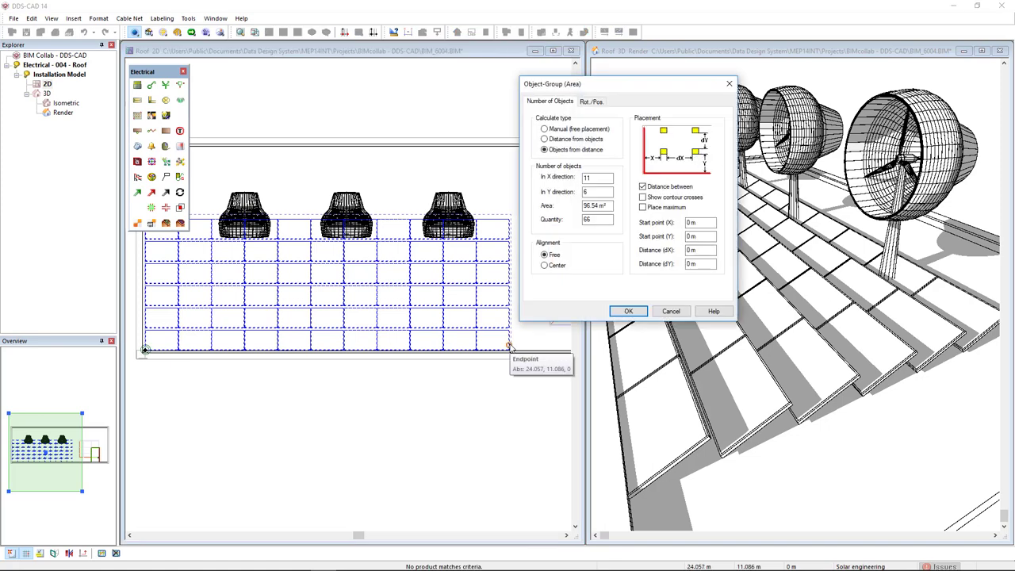
double_click(695, 225)
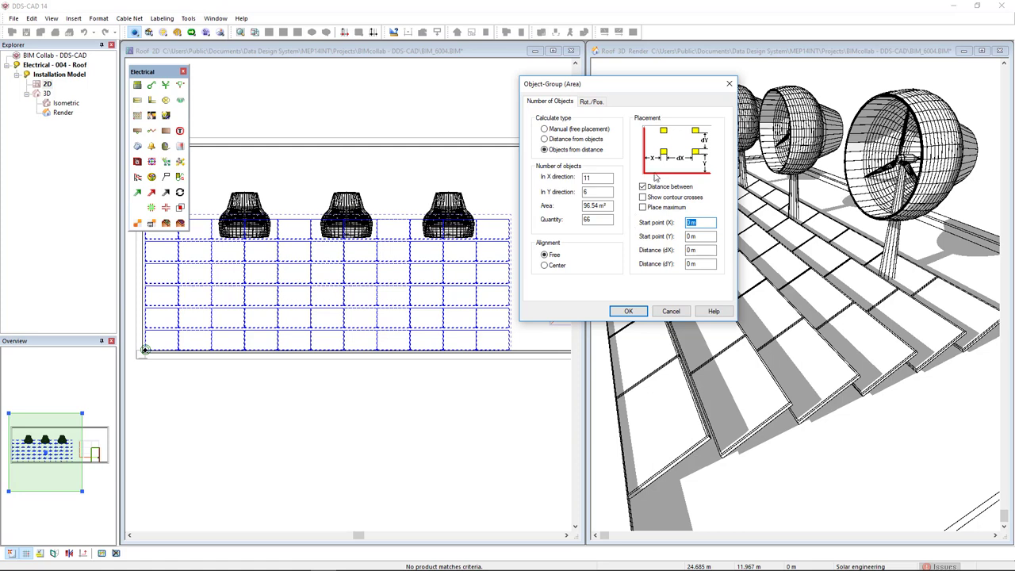
text(1)
key(Tab)
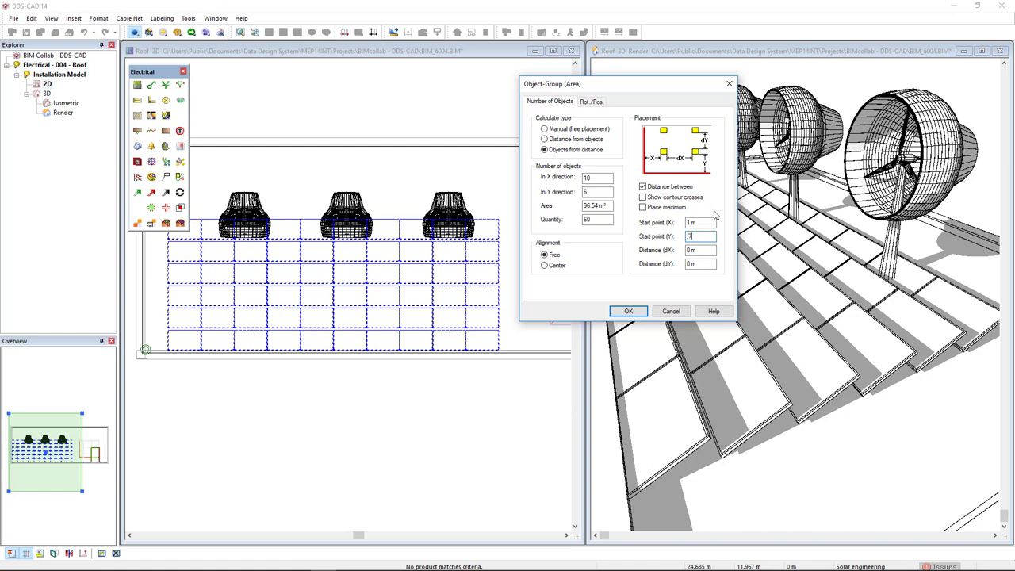
text(.7)
key(Tab)
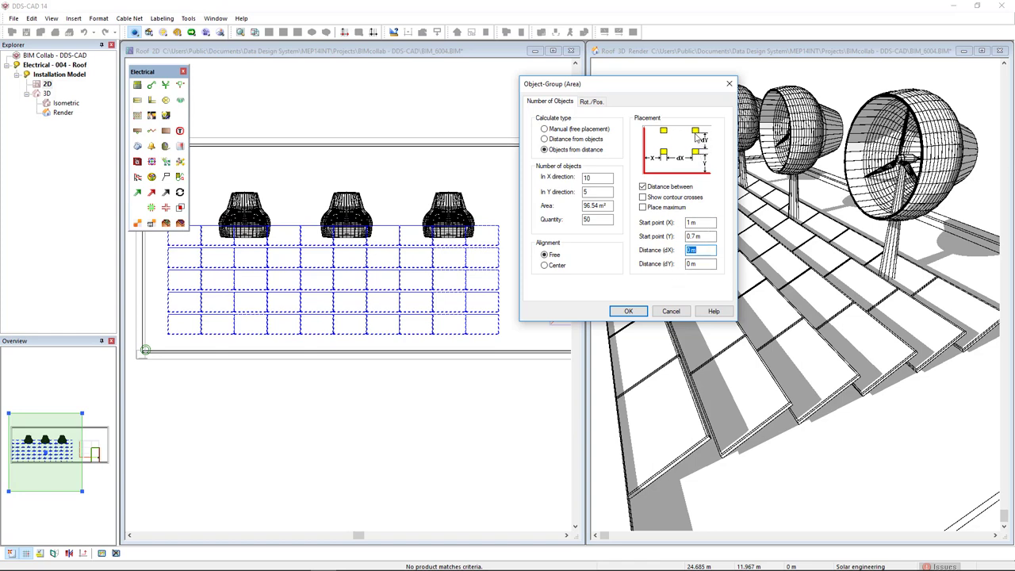
key(Tab)
key(Tab)
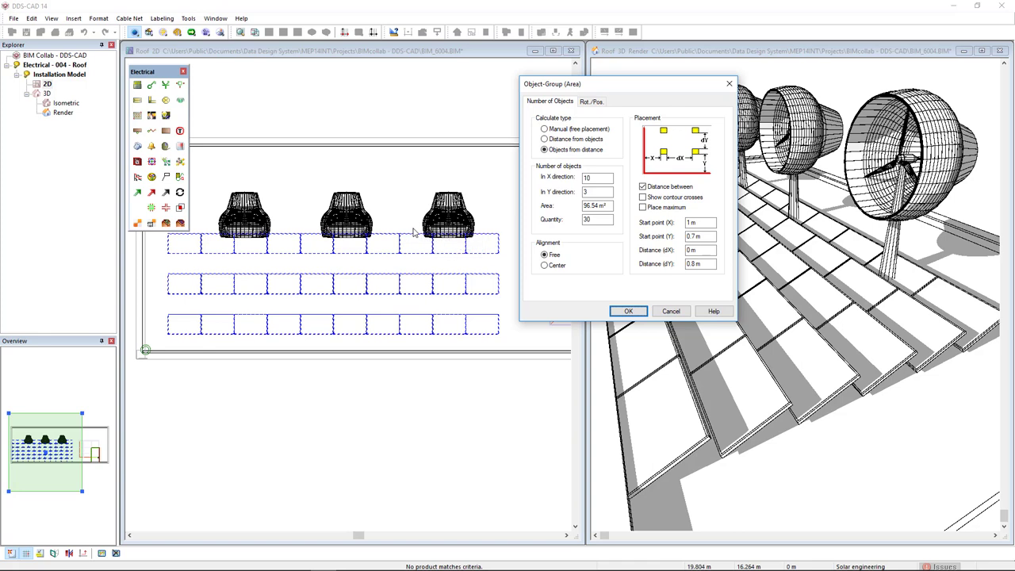
key(Tab)
click(624, 311)
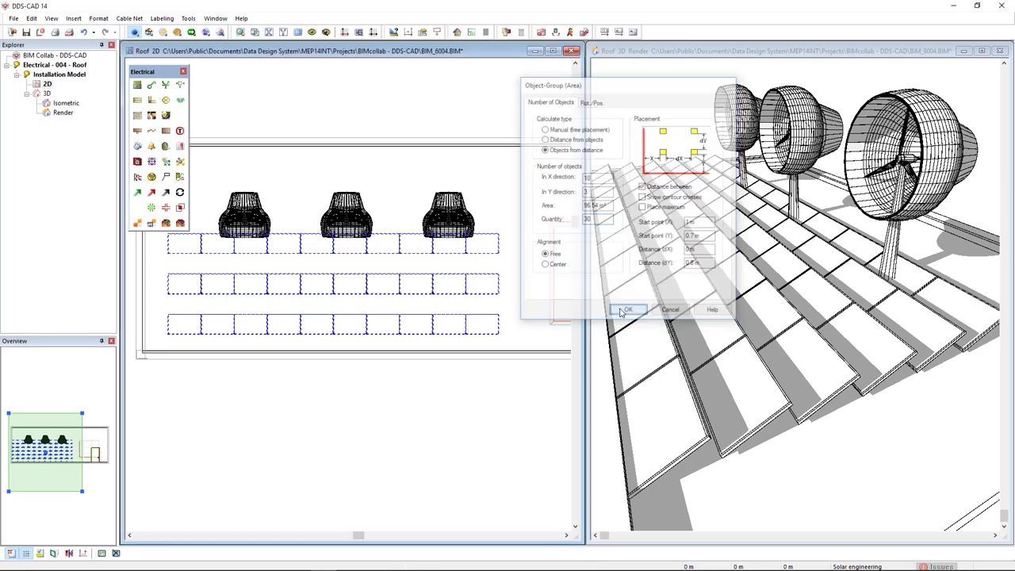
click(632, 353)
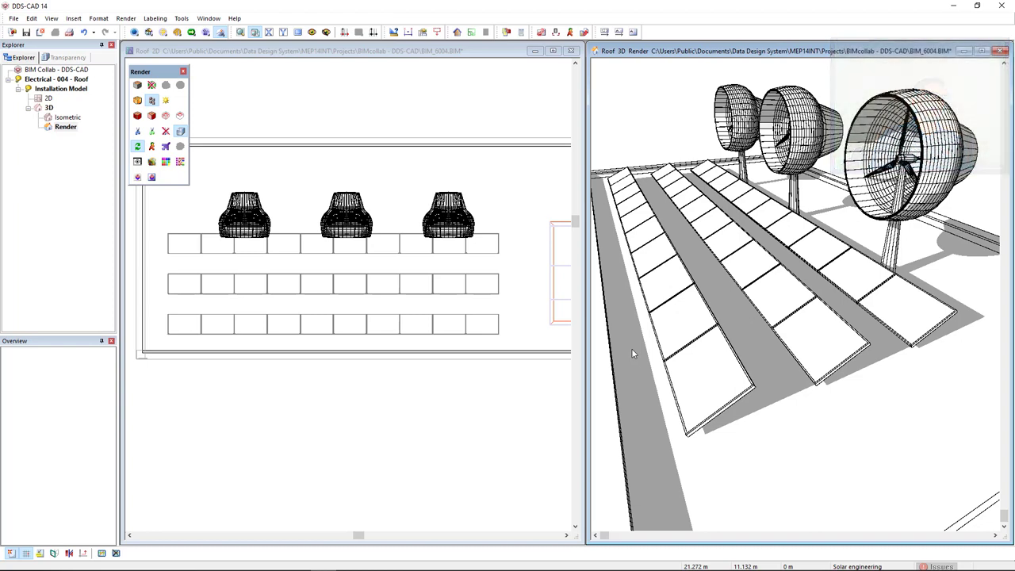
Choose the XH-091202-010 Mounting rack in the Product Database and accept the PV Mounting System settings.
click(516, 398)
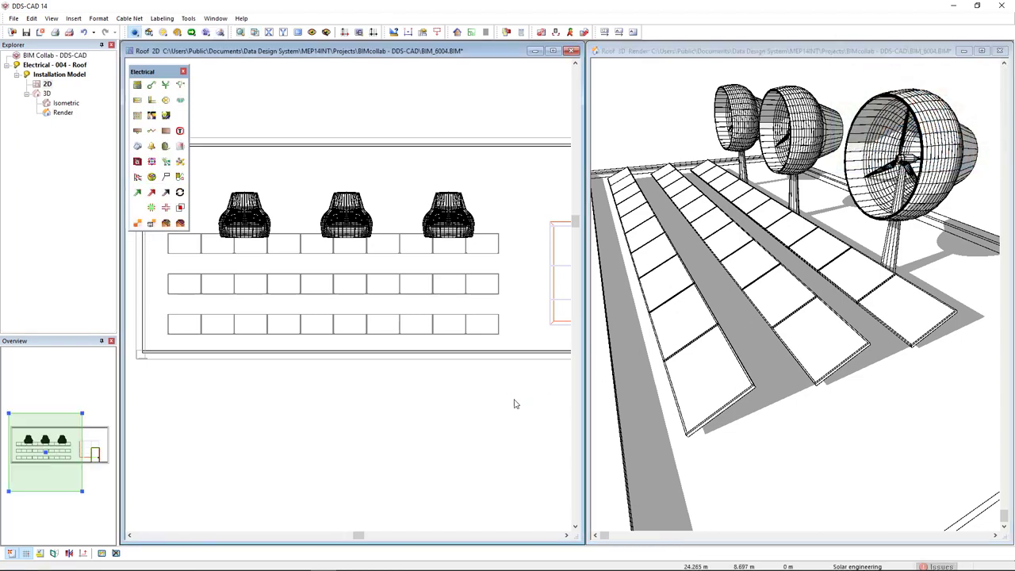
click(166, 223)
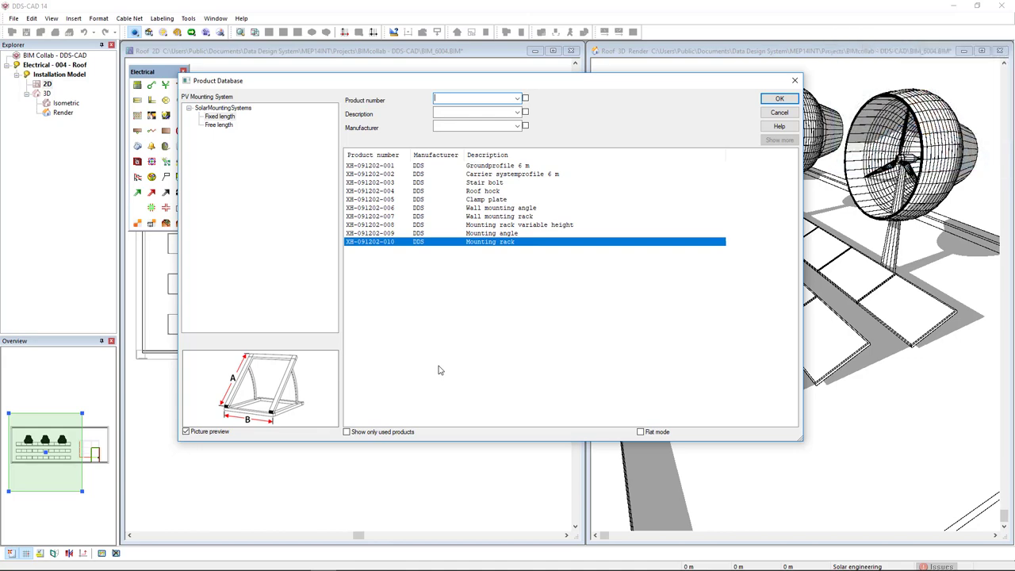
click(779, 98)
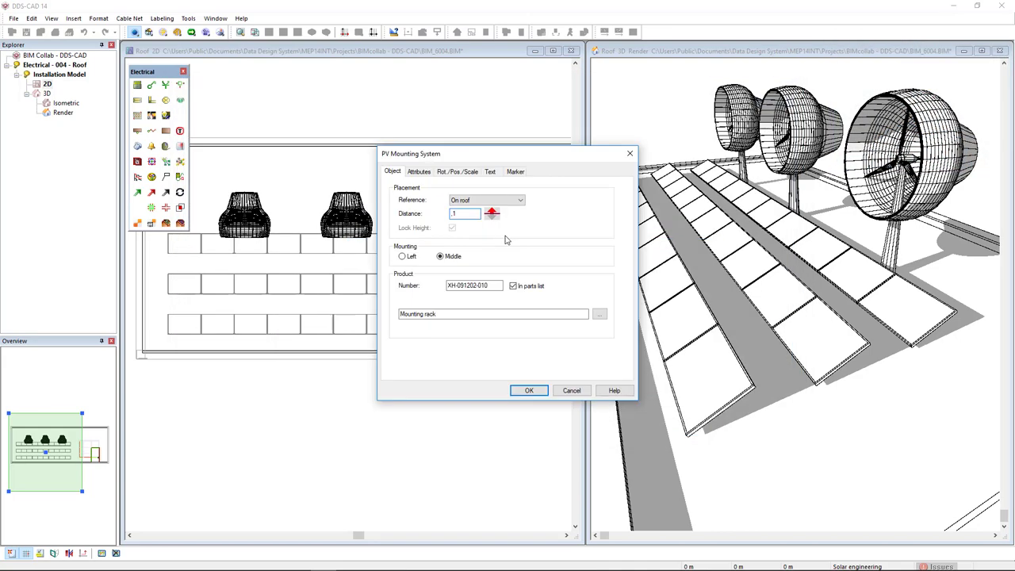
click(529, 391)
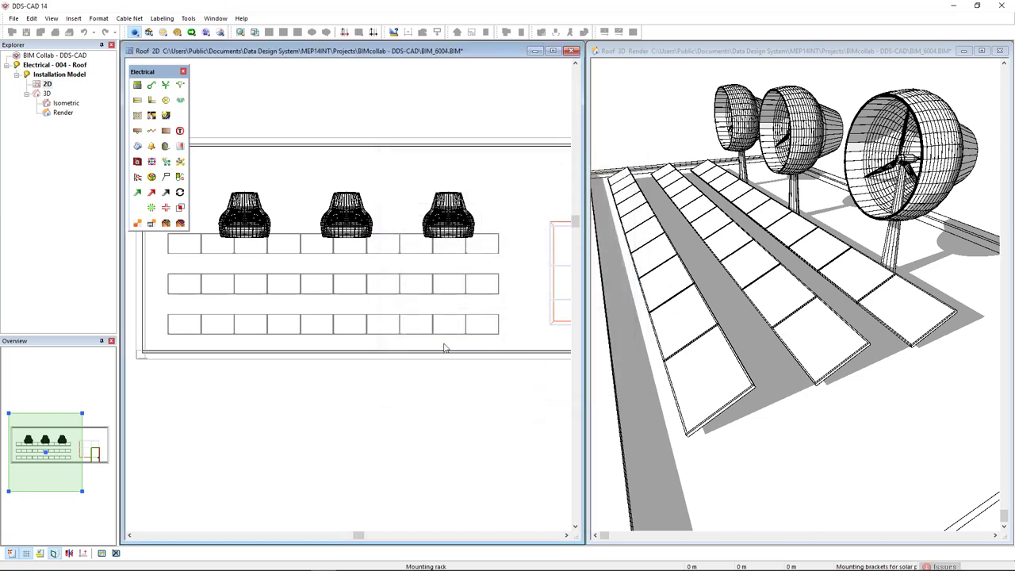
Place 11 mounting racks at 1.46 m spacing on a line along the bottom panel row, right end to left end.
right_click(445, 348)
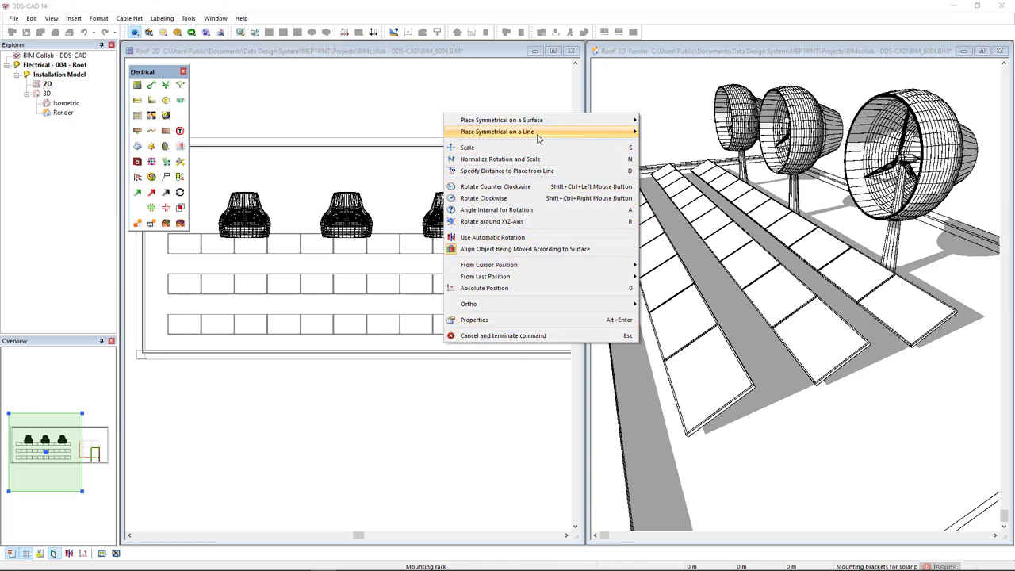
mouse_move(537, 137)
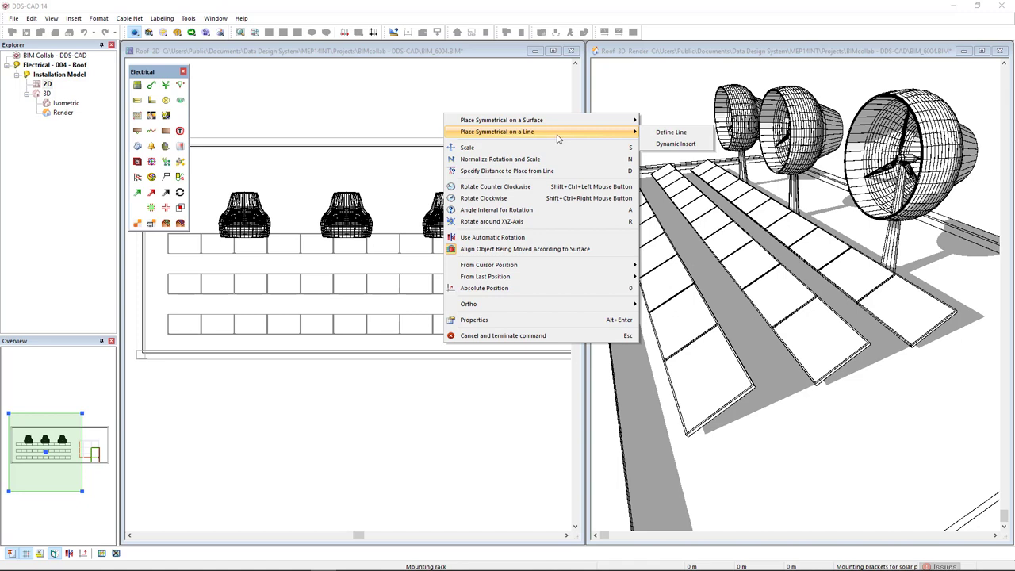
click(671, 133)
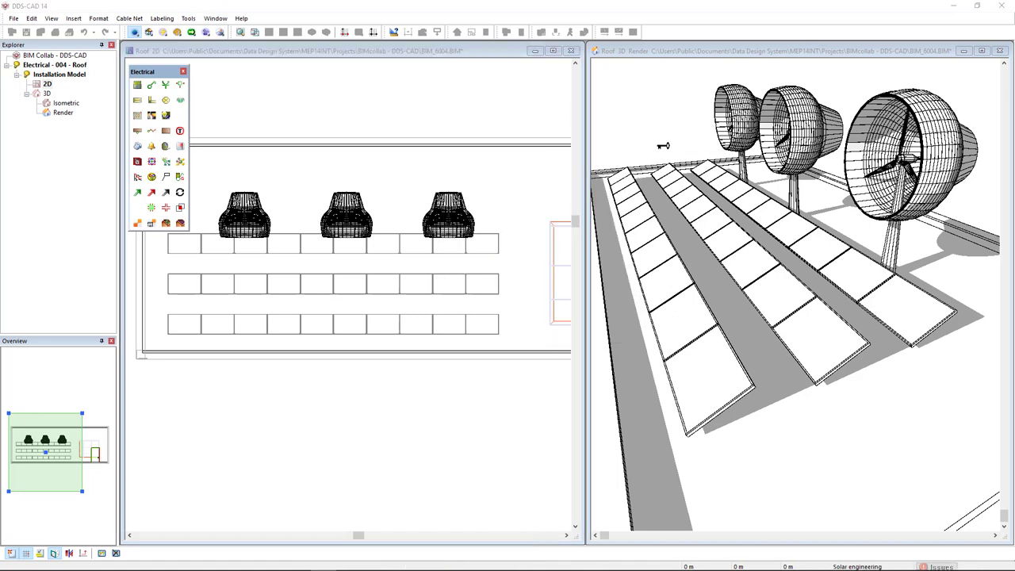
click(498, 335)
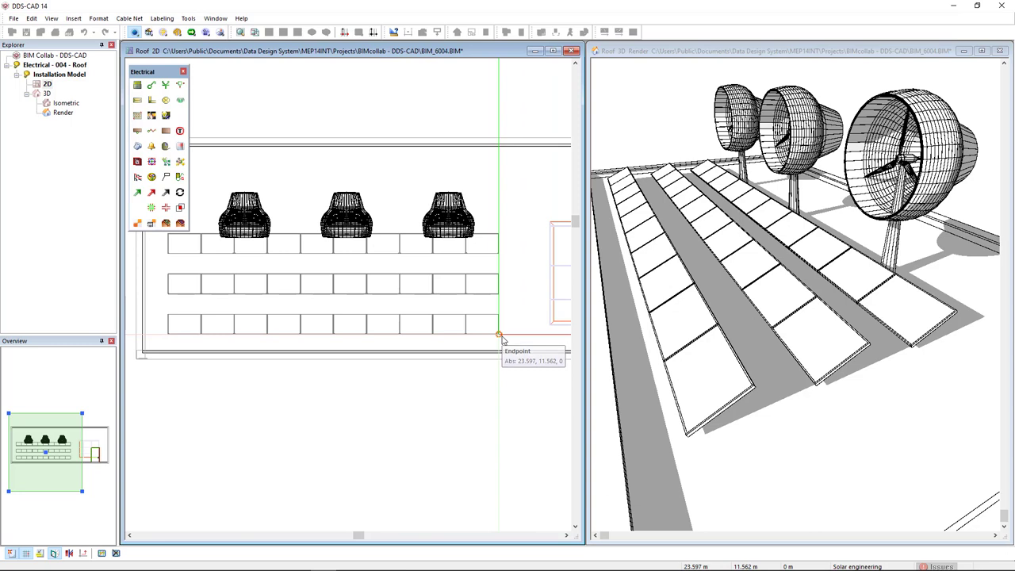
click(168, 336)
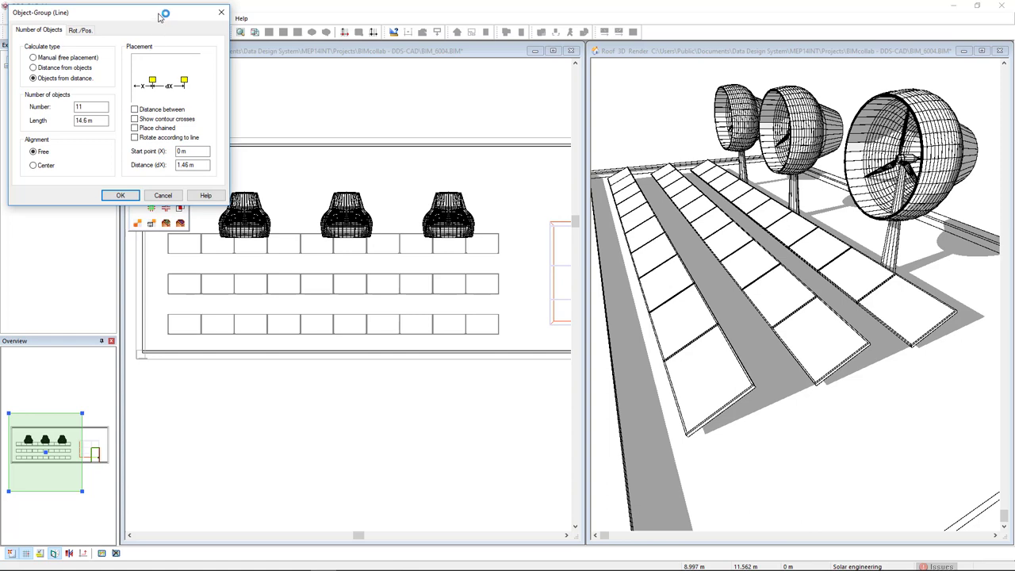
drag(161, 15, 696, 106)
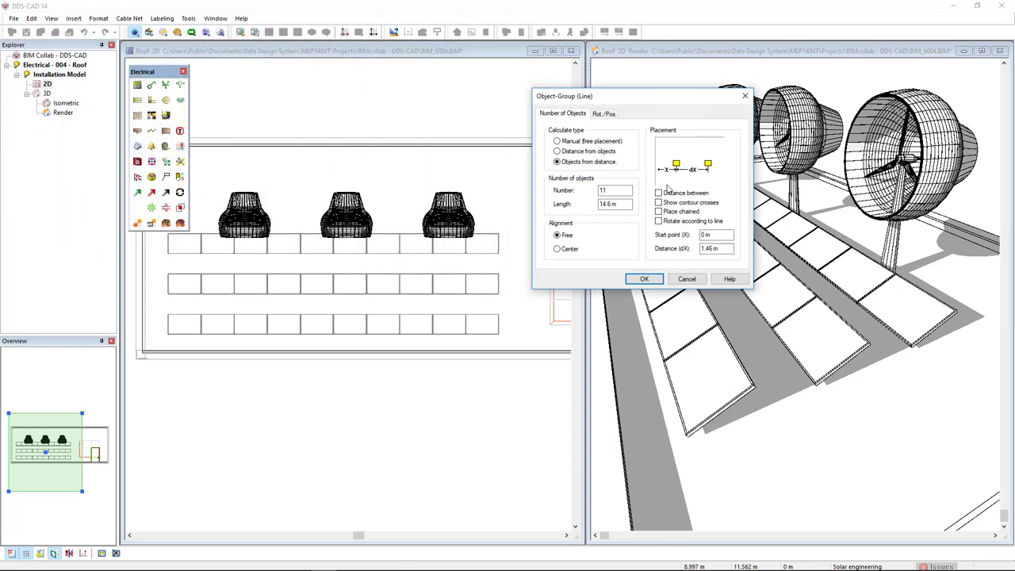
drag(724, 249, 703, 250)
drag(719, 236, 688, 238)
click(644, 279)
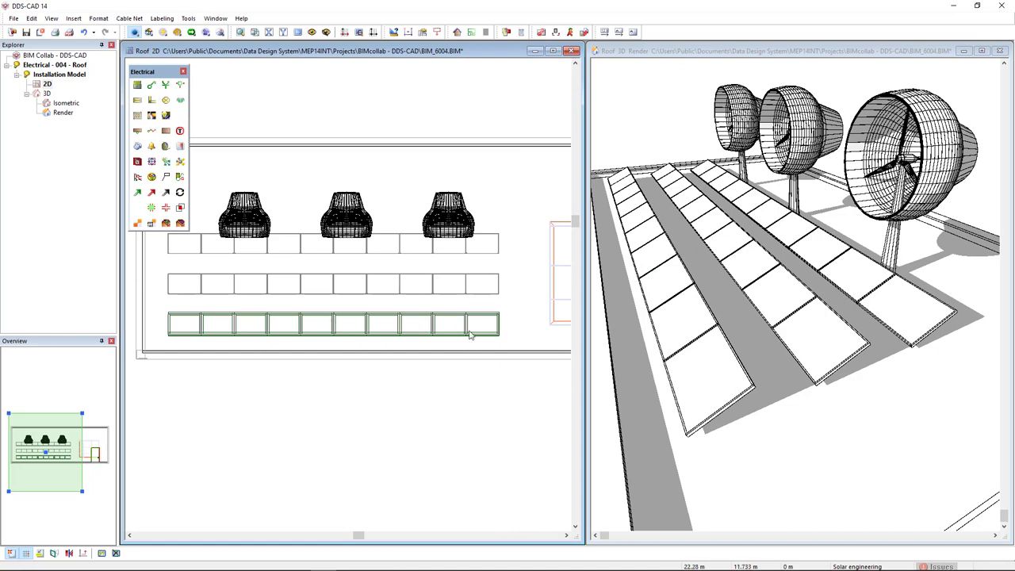
Zoom and lower the camera in the rendered 3D view to inspect the panels on their racks.
click(622, 315)
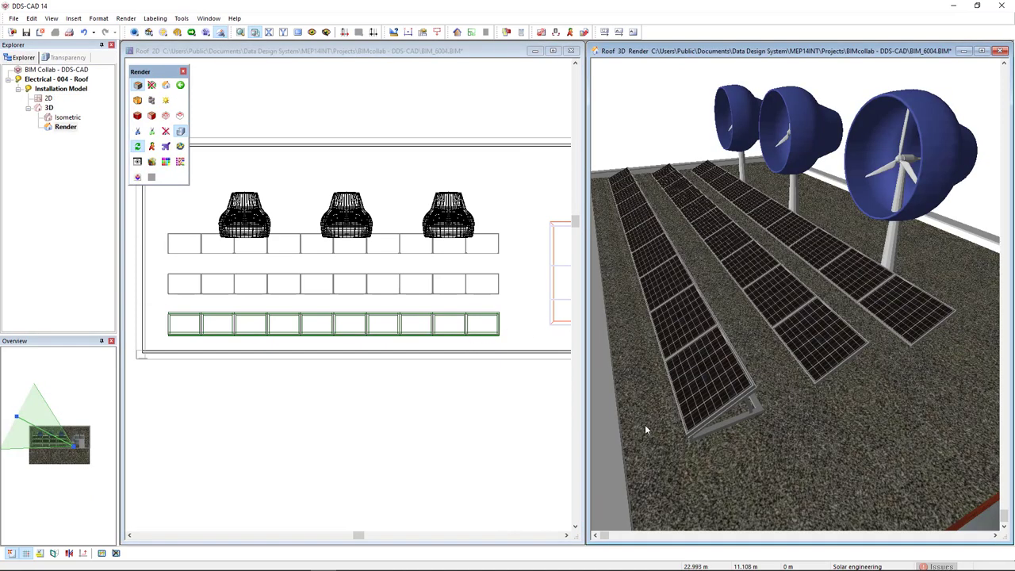
scroll(723, 418, up, 5)
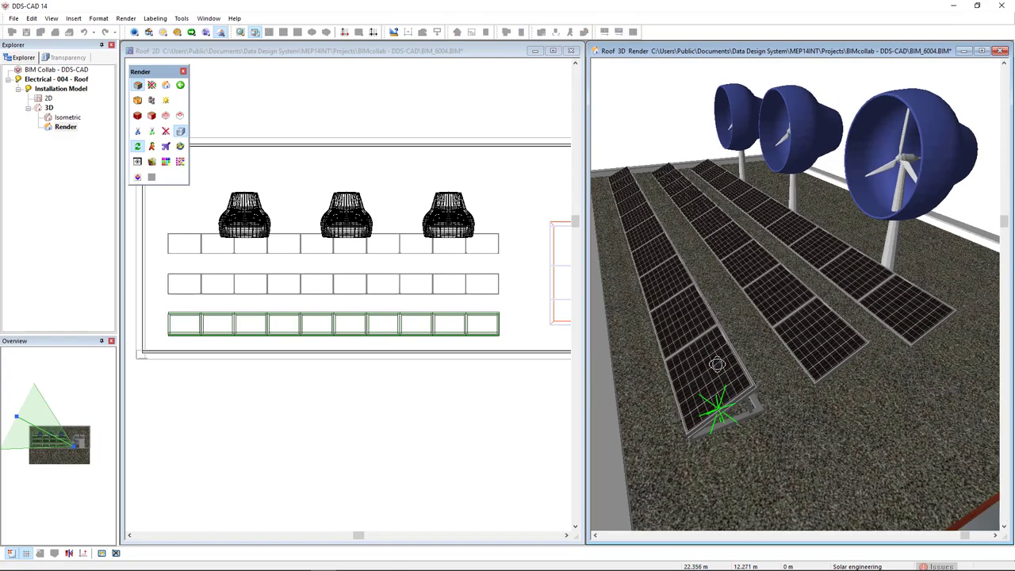
mouse_move(722, 394)
middle_down()
mouse_move(689, 291)
mouse_move(703, 280)
middle_up()
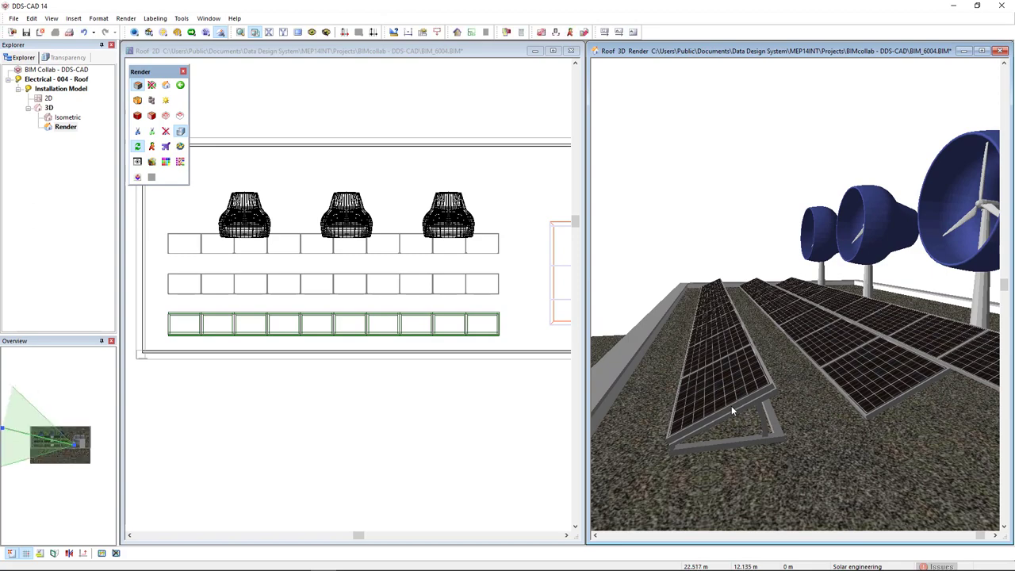
scroll(731, 405, up, 3)
scroll(752, 386, up, 3)
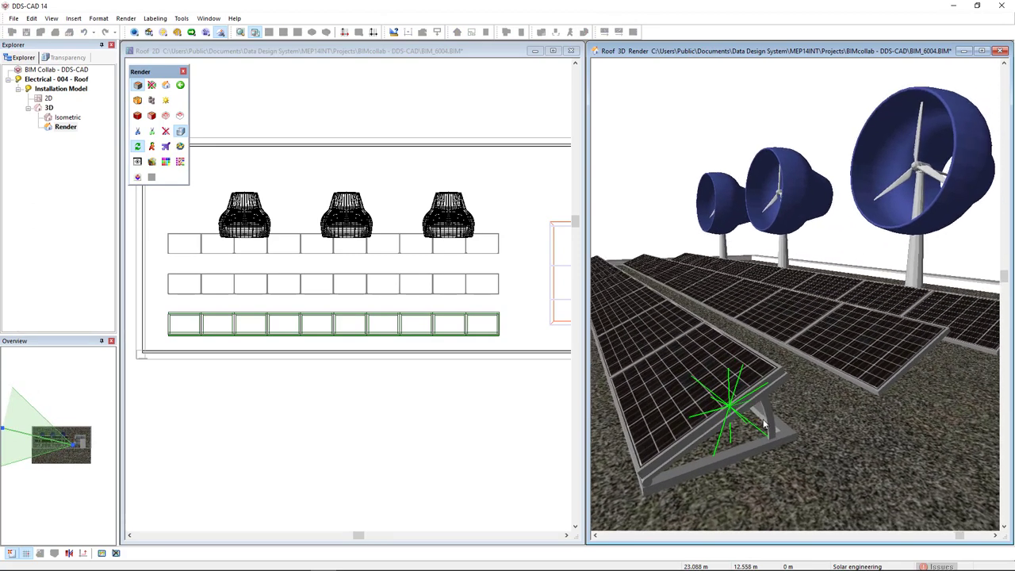
Cancel an accidental rack-frame move in the plan, then orbit the 3D view down the panel rows.
click(520, 336)
scroll(512, 349, up, 5)
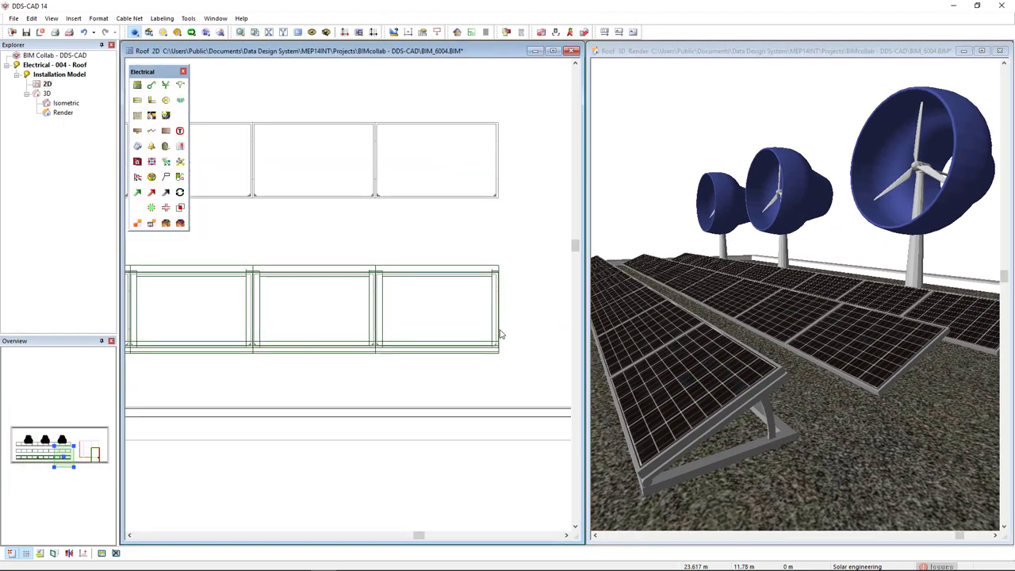
drag(520, 368, 506, 153)
scroll(503, 254, down, 3)
scroll(507, 147, up, 2)
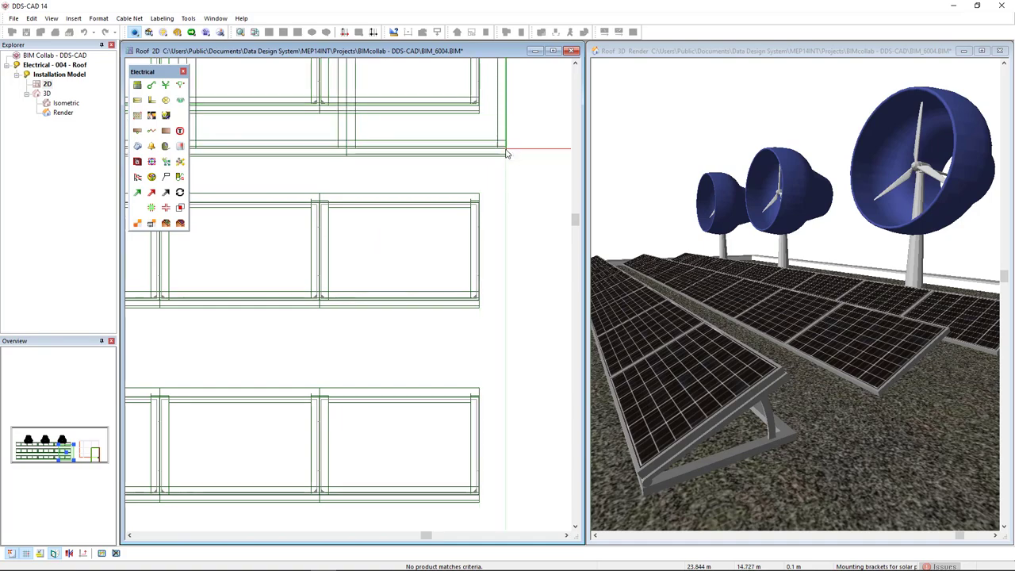
key(Escape)
click(687, 333)
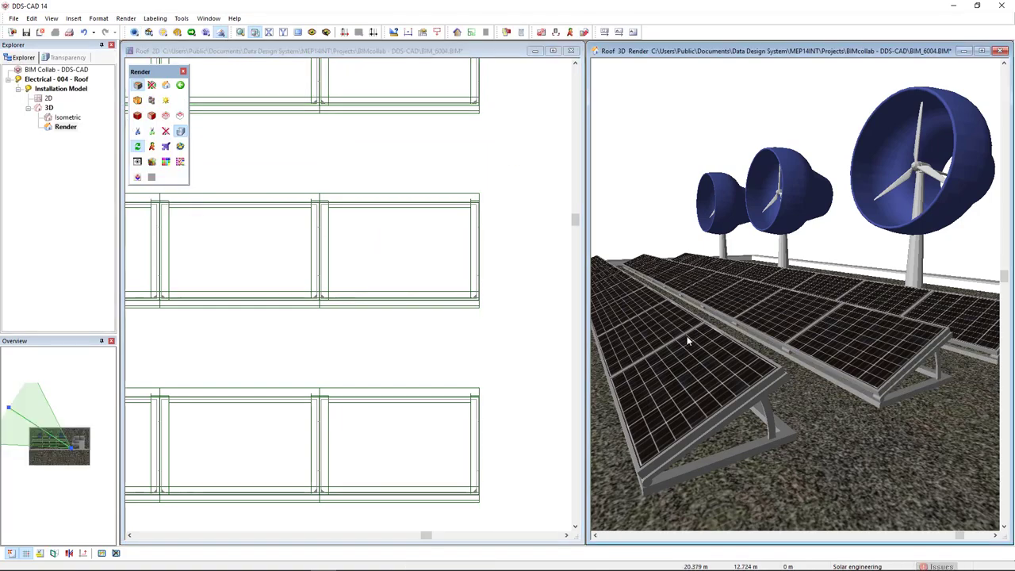
mouse_move(687, 336)
mouse_down()
mouse_move(686, 380)
mouse_move(754, 387)
mouse_up()
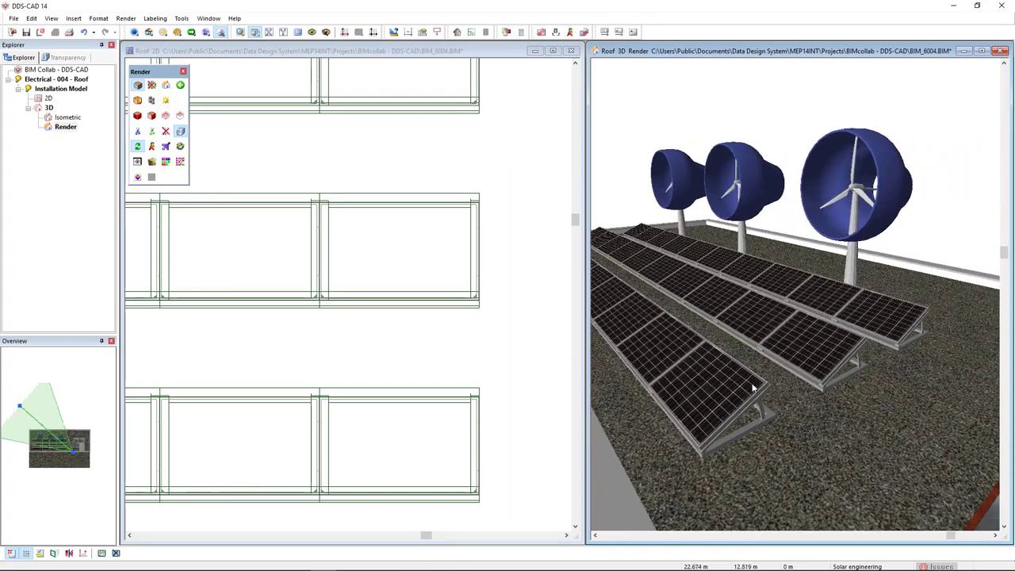